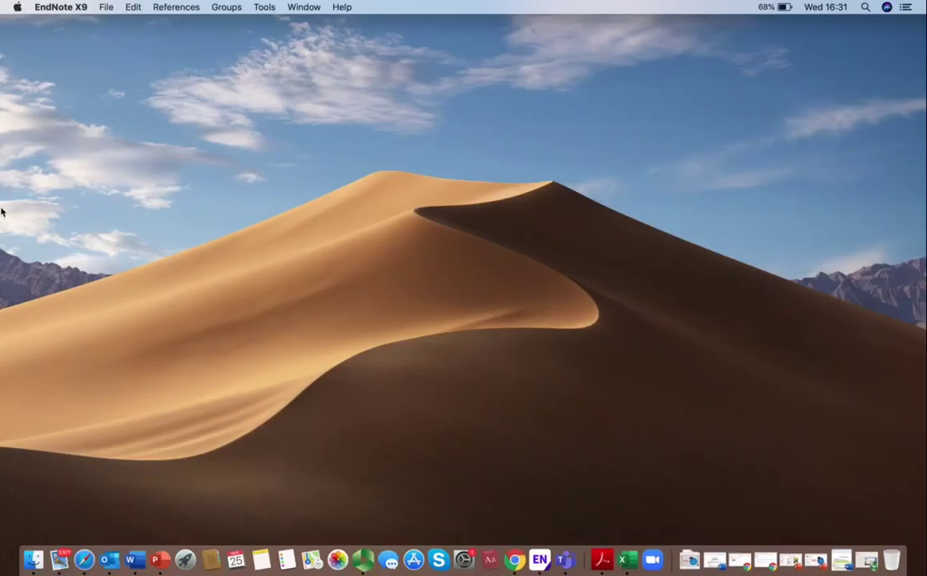
Step: Create a new library, My EndNote Library.enl, and save it to the Desktop
{"action": "left_click", "coordinate": [108, 9]}
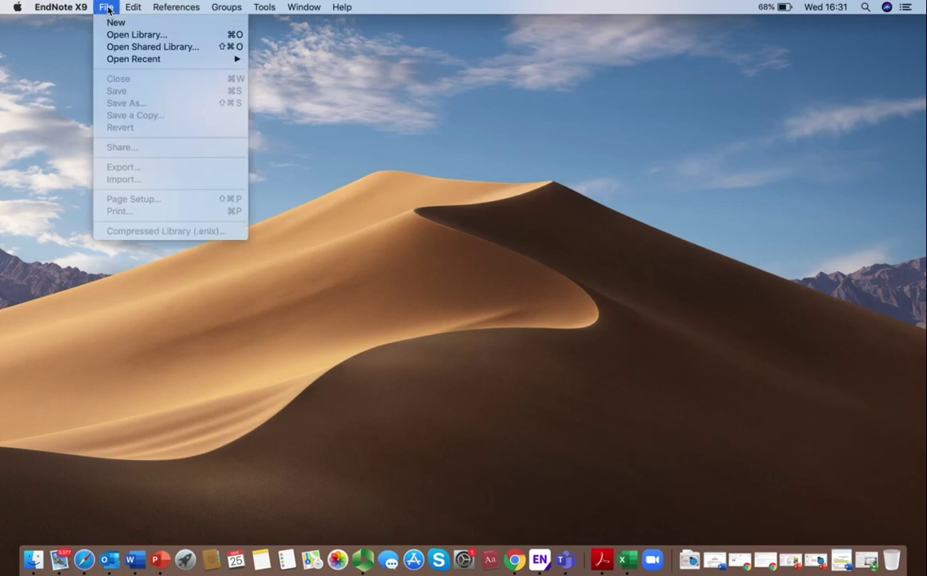
{"action": "left_click", "coordinate": [113, 23]}
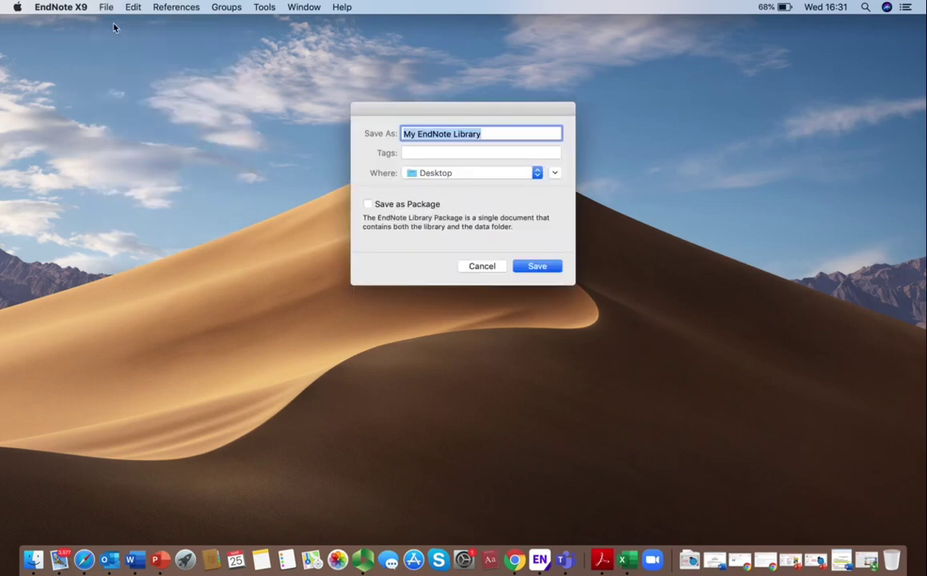
{"action": "left_click", "coordinate": [534, 267]}
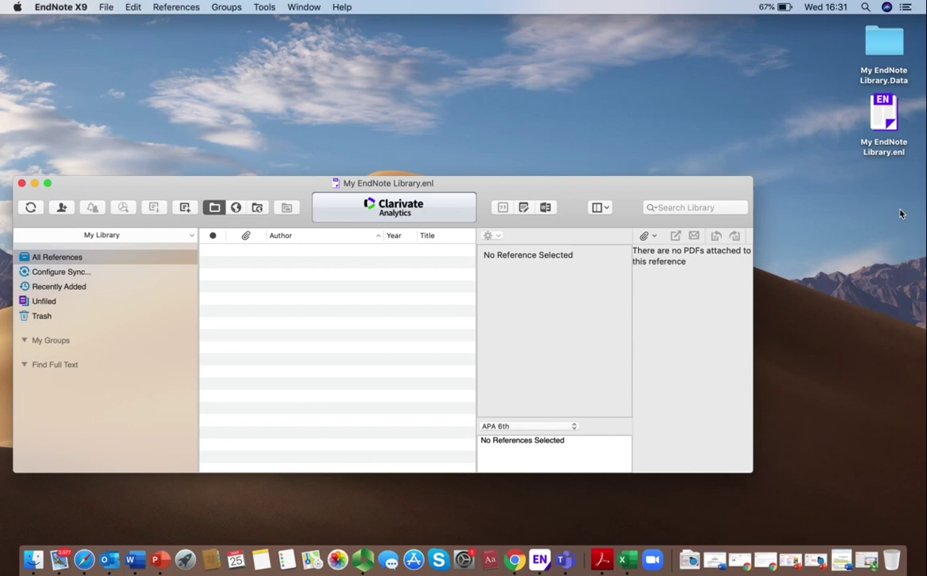
Step: Make the library window full screen and keep APA 6th as the output style
{"action": "key", "text": "ctrl+super+f"}
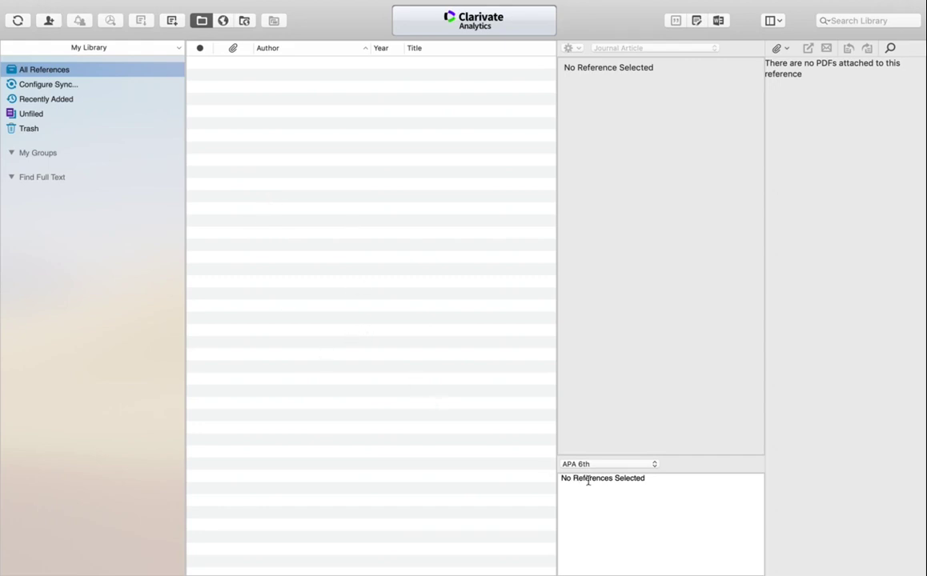
{"action": "left_click", "coordinate": [654, 466]}
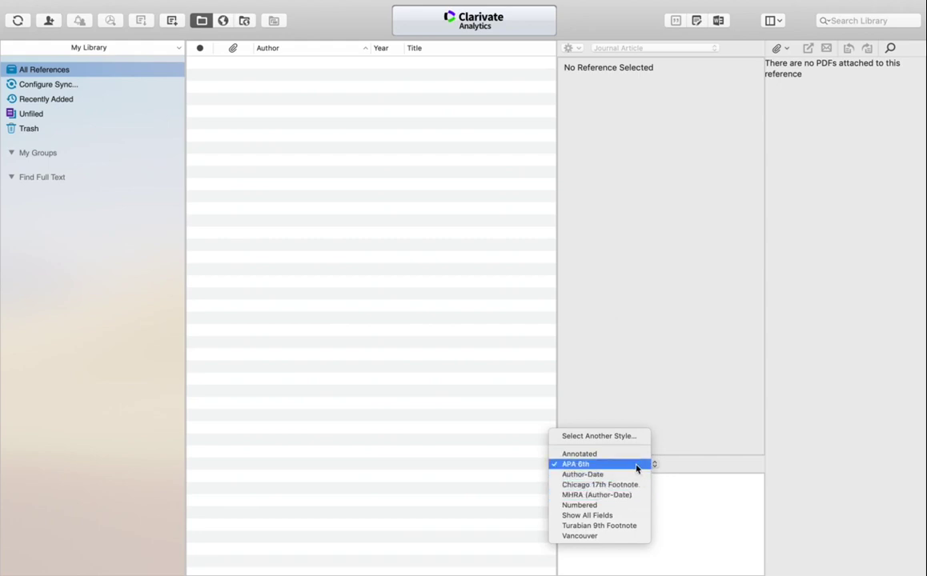
{"action": "left_click", "coordinate": [728, 453]}
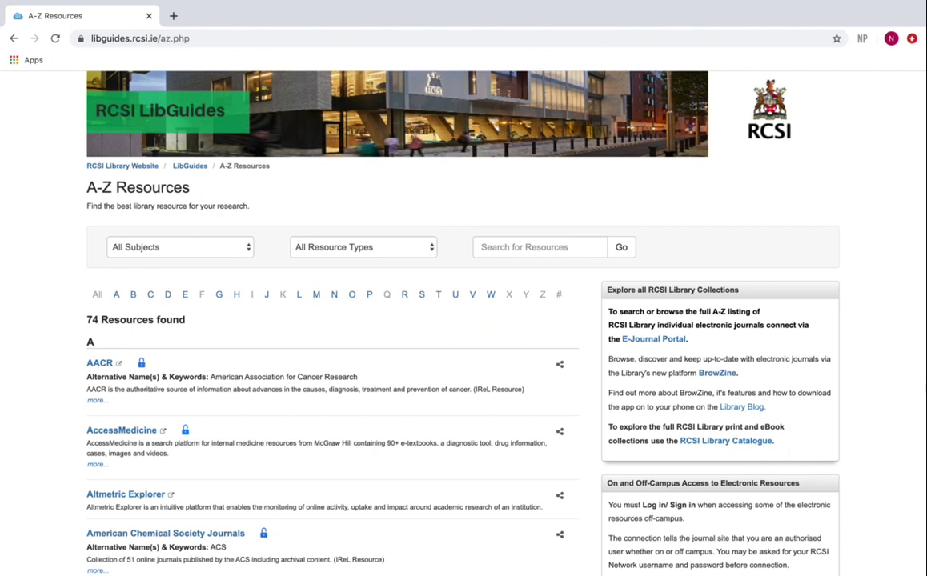
Step: Search the A-Z Resources list for 'cinahl' to find CINAHL Plus with Full Text
{"action": "scroll", "coordinate": [464, 320], "scroll_direction": "down", "scroll_amount": 1}
{"action": "scroll", "coordinate": [463, 320], "scroll_direction": "up", "scroll_amount": 2}
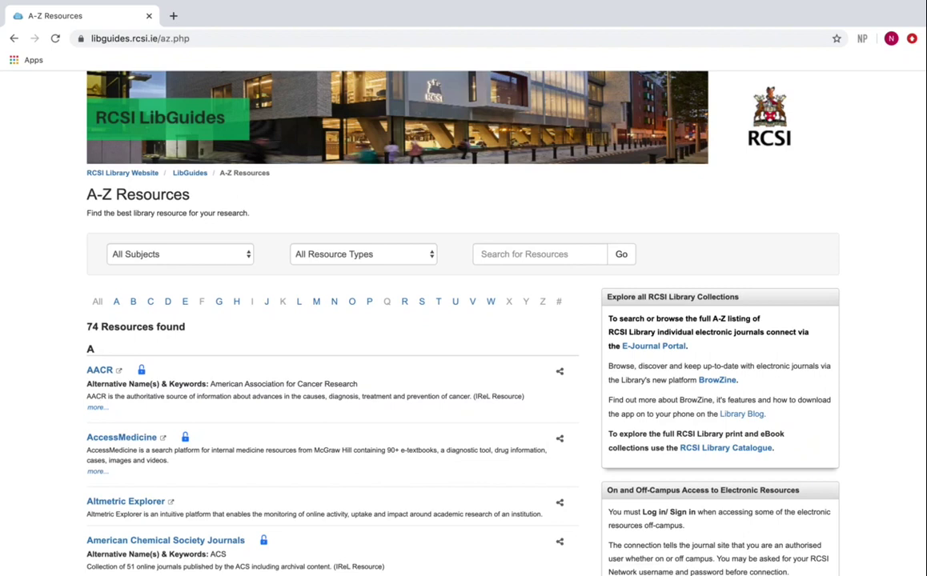
{"action": "left_click", "coordinate": [565, 255]}
{"action": "type", "text": "c"}
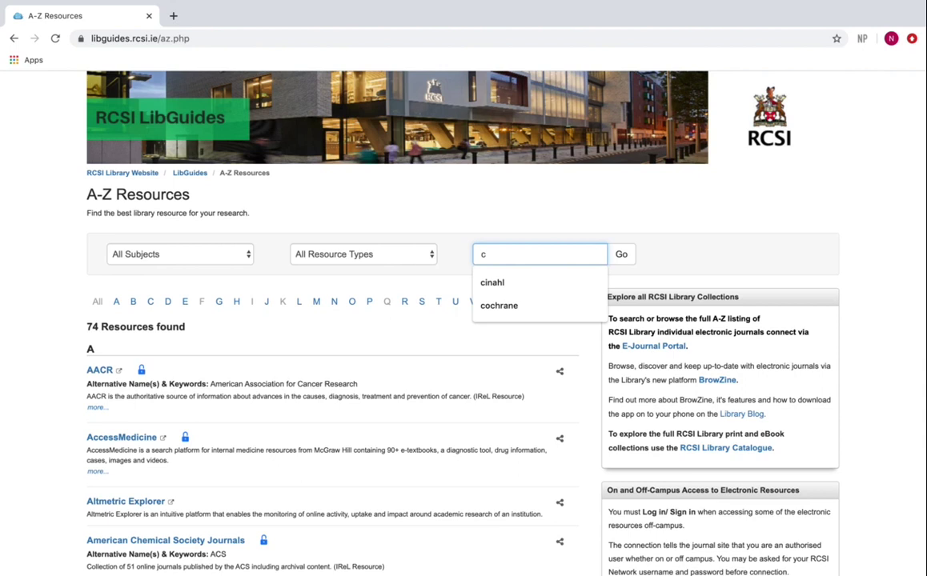
{"action": "type", "text": "inahl"}
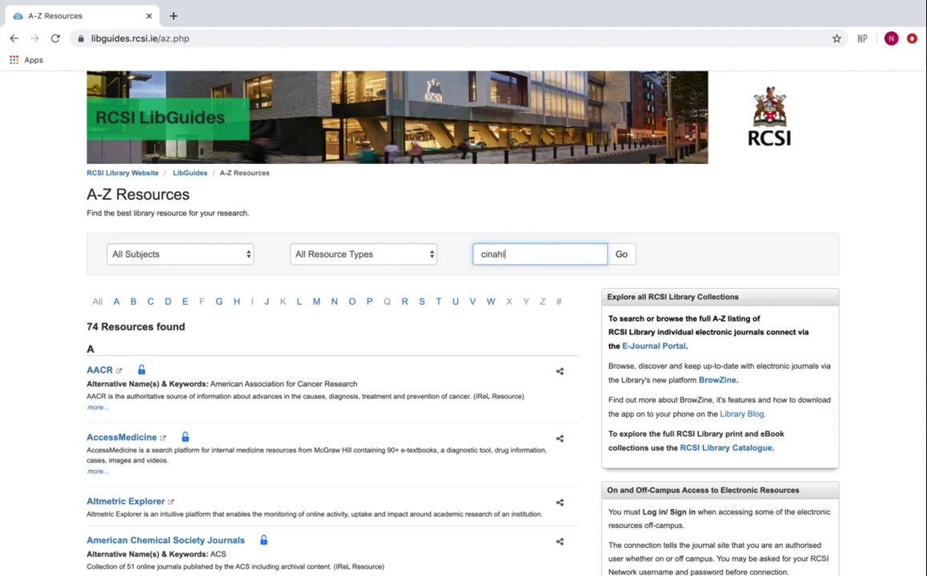
{"action": "left_click", "coordinate": [621, 256]}
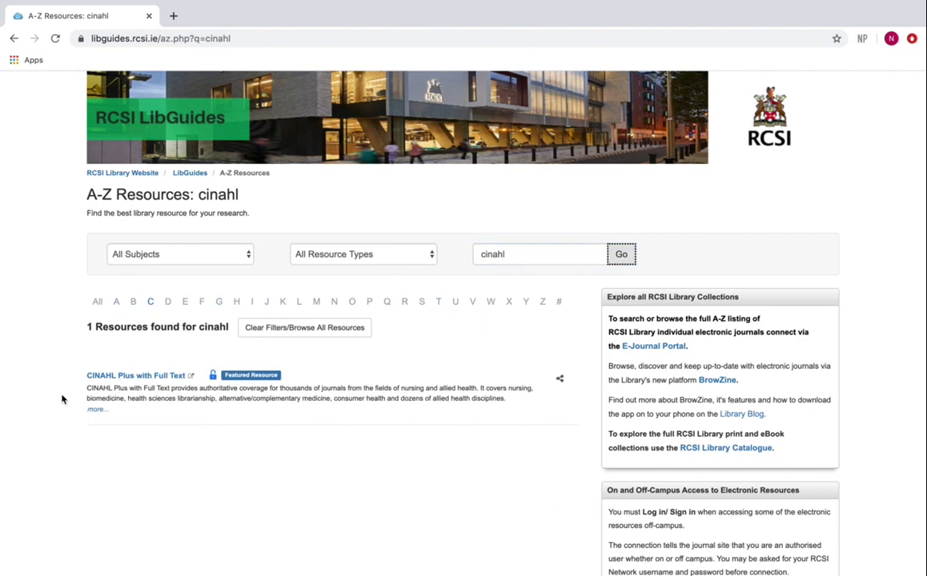
Step: Open CINAHL Plus with Full Text and log in through the off-campus proxy with the account password
{"action": "left_click", "coordinate": [112, 378]}
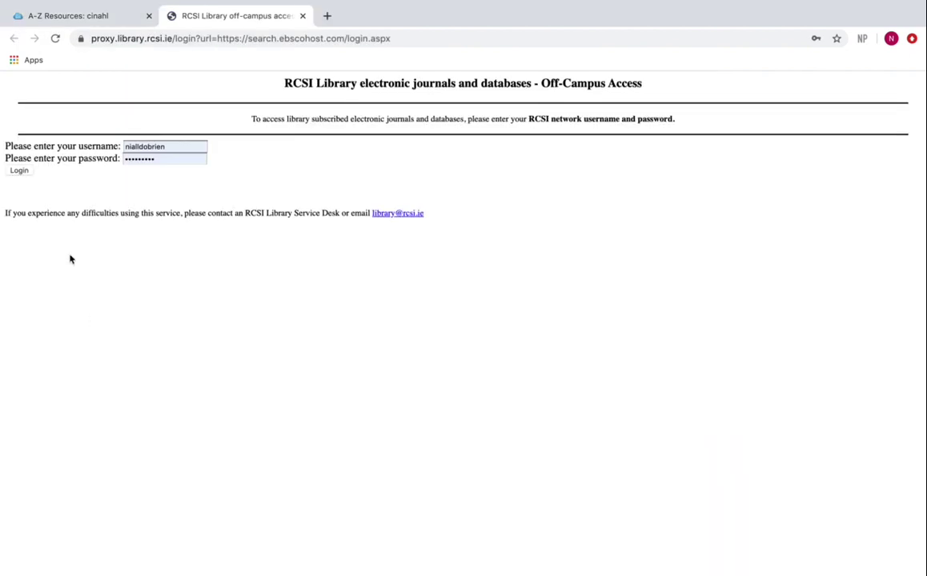
{"action": "left_click", "coordinate": [20, 170]}
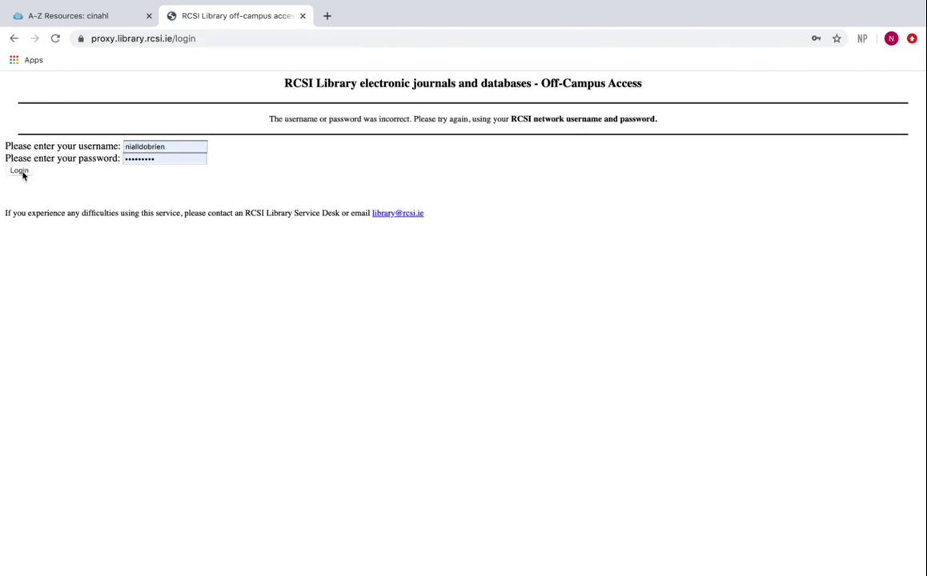
{"action": "double_click", "coordinate": [165, 156]}
{"action": "type", "text": "abcd"}
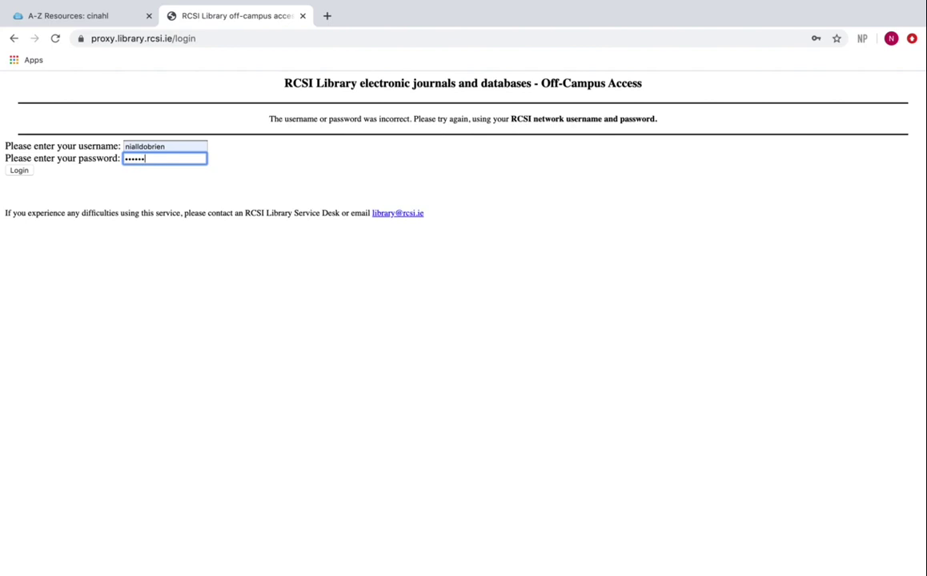
{"action": "left_click", "coordinate": [19, 171]}
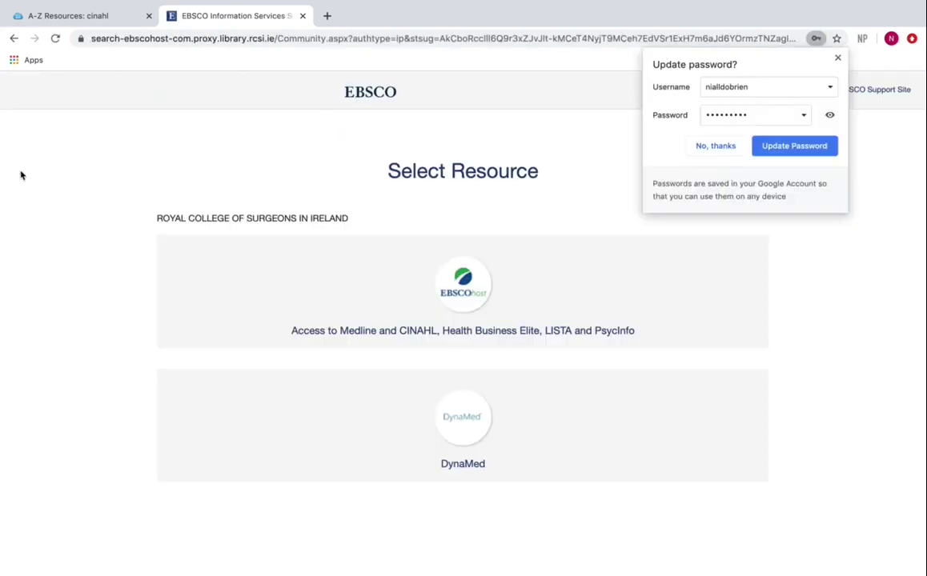
Step: Choose the EBSCOhost resource, dismiss the update-password prompt, and select CINAHL Plus with Full Text
{"action": "left_click", "coordinate": [429, 340]}
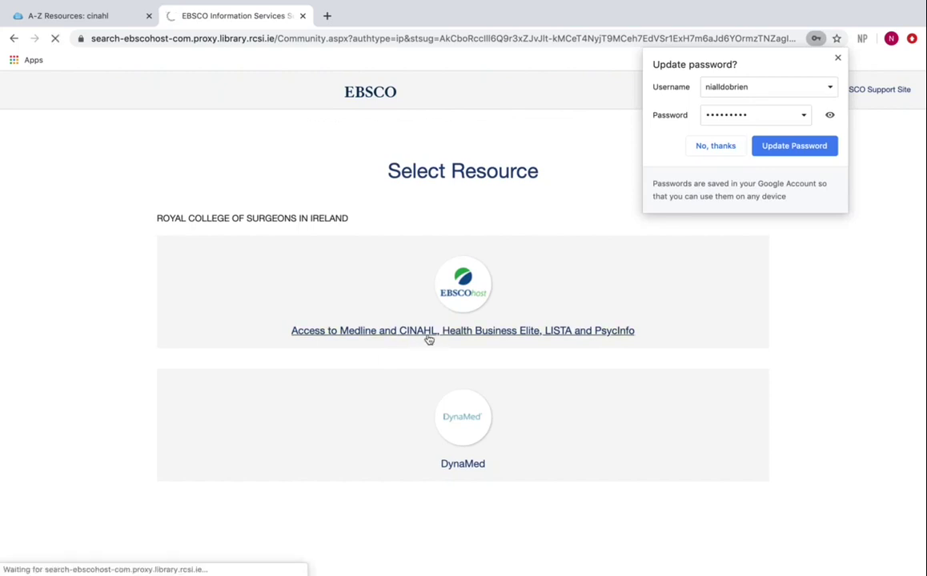
{"action": "left_click", "coordinate": [838, 60]}
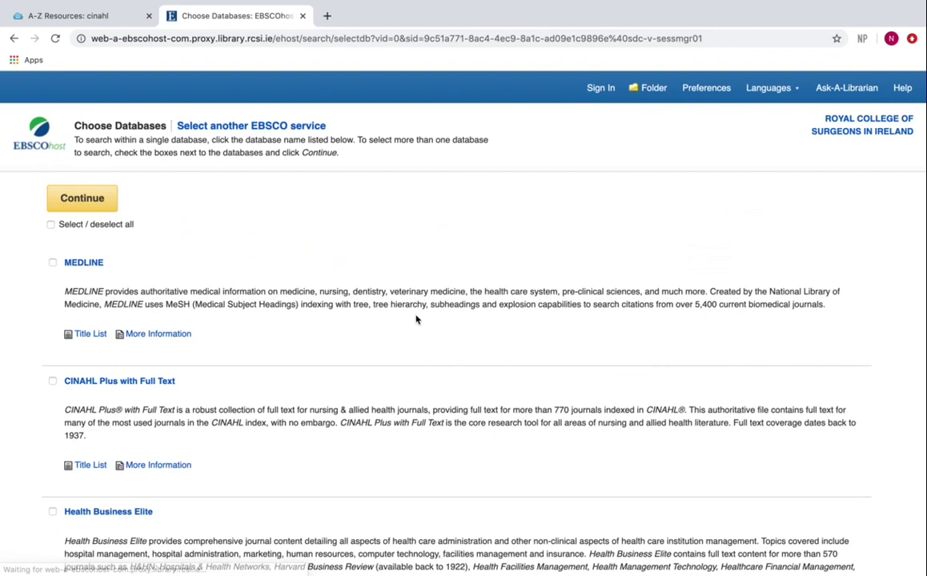
{"action": "left_click", "coordinate": [150, 384]}
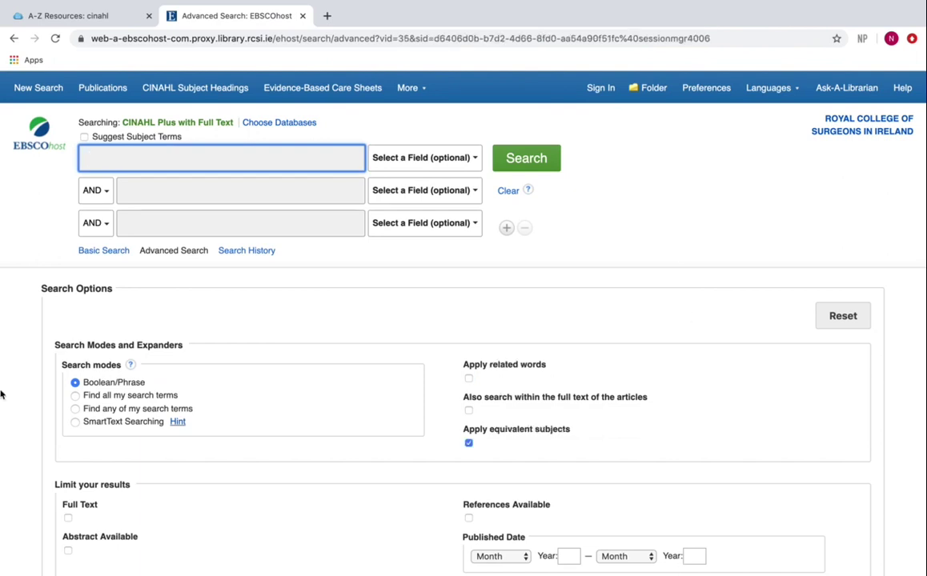
Step: Search CINAHL for 'lung cancer screening' and browse the results
{"action": "type", "text": "lung "}
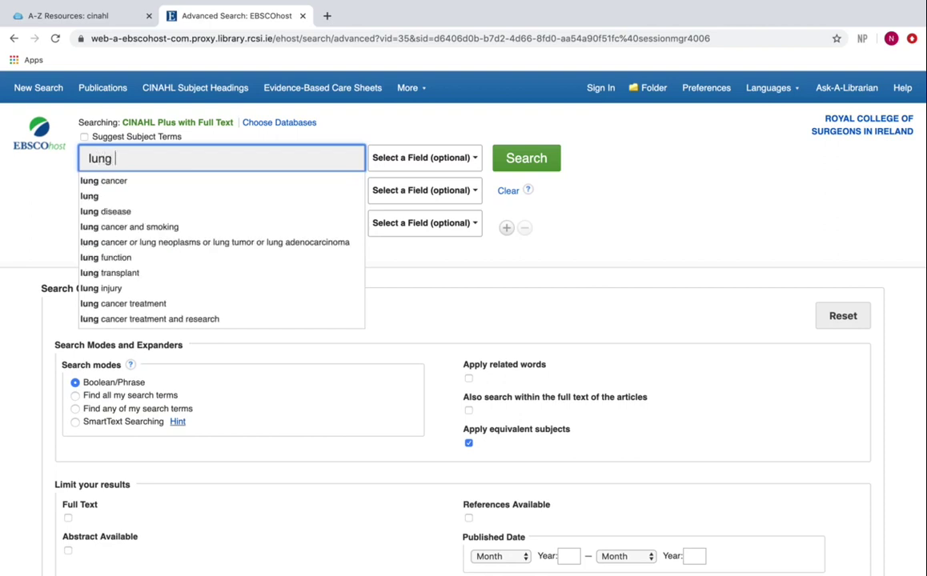
{"action": "type", "text": "cancer scree"}
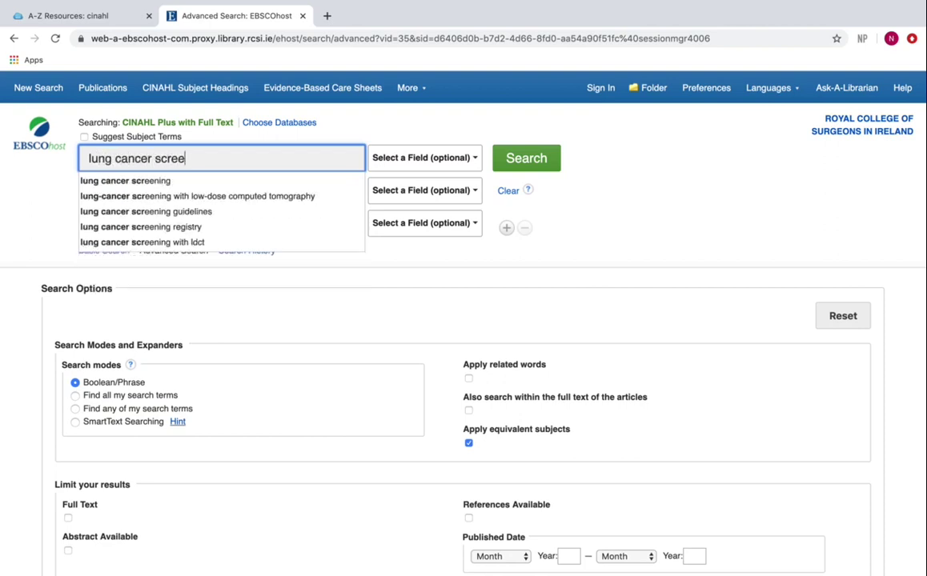
{"action": "type", "text": "ning"}
{"action": "left_click", "coordinate": [534, 171]}
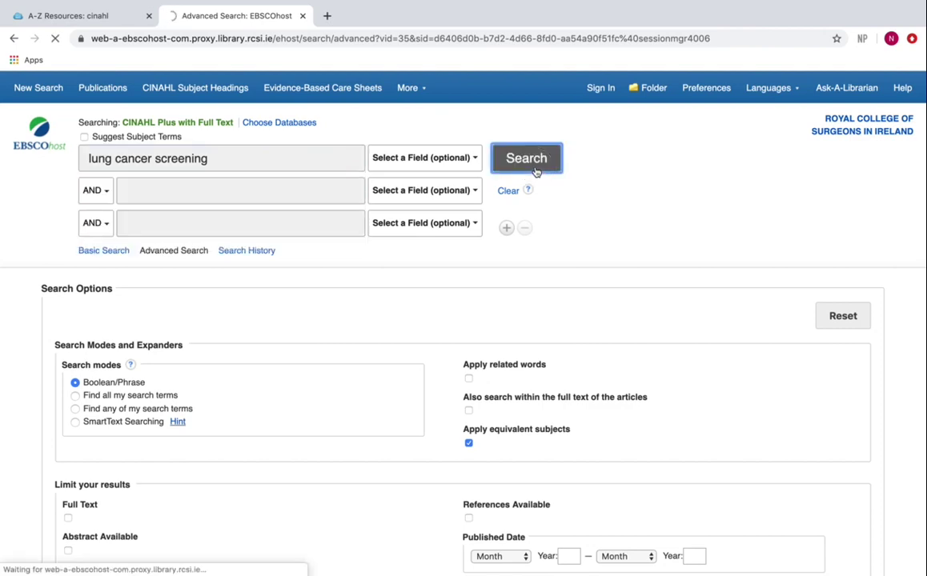
{"action": "scroll", "coordinate": [604, 257], "scroll_direction": "down", "scroll_amount": 3}
{"action": "scroll", "coordinate": [672, 344], "scroll_direction": "down", "scroll_amount": 1}
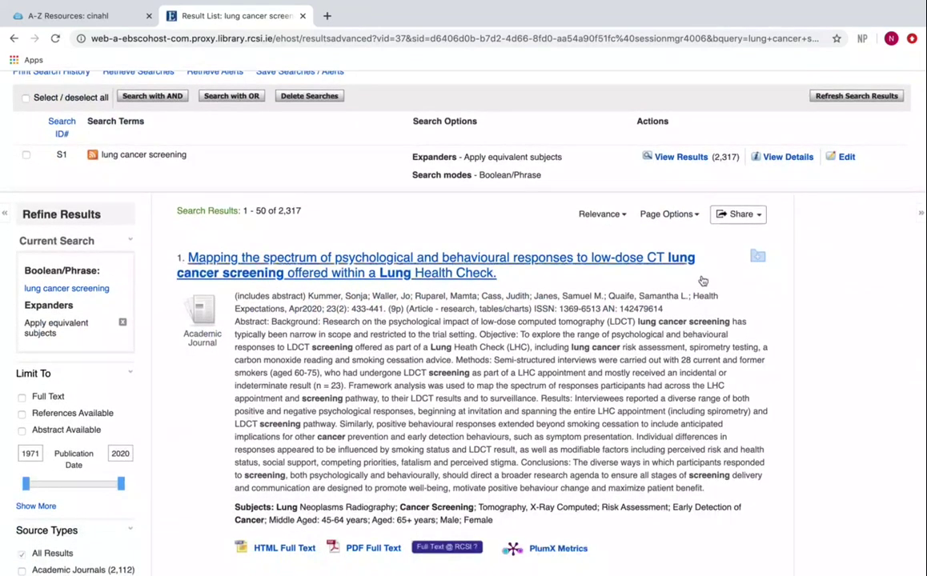
Step: Add results 3, 4 and 5 to the folder, then return to the top of the list
{"action": "scroll", "coordinate": [759, 277], "scroll_direction": "down", "scroll_amount": 4}
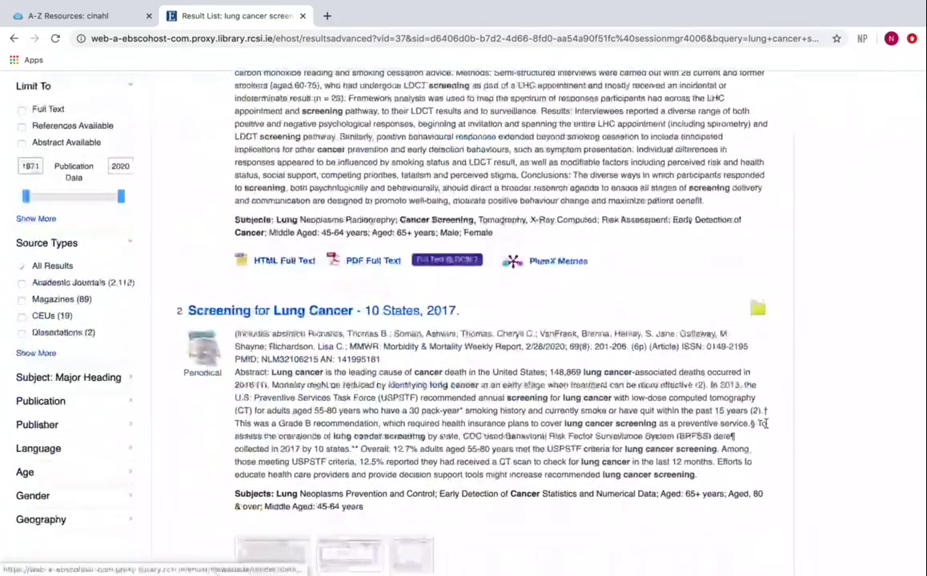
{"action": "scroll", "coordinate": [761, 316], "scroll_direction": "down", "scroll_amount": 4}
{"action": "left_click", "coordinate": [763, 362]}
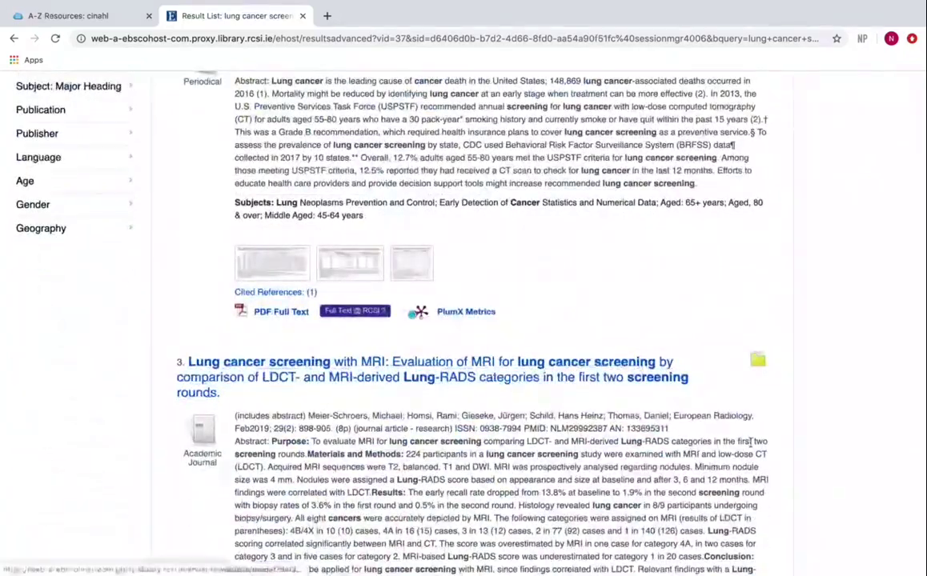
{"action": "scroll", "coordinate": [762, 364], "scroll_direction": "down", "scroll_amount": 6}
{"action": "left_click", "coordinate": [758, 384]}
{"action": "scroll", "coordinate": [763, 440], "scroll_direction": "down", "scroll_amount": 4}
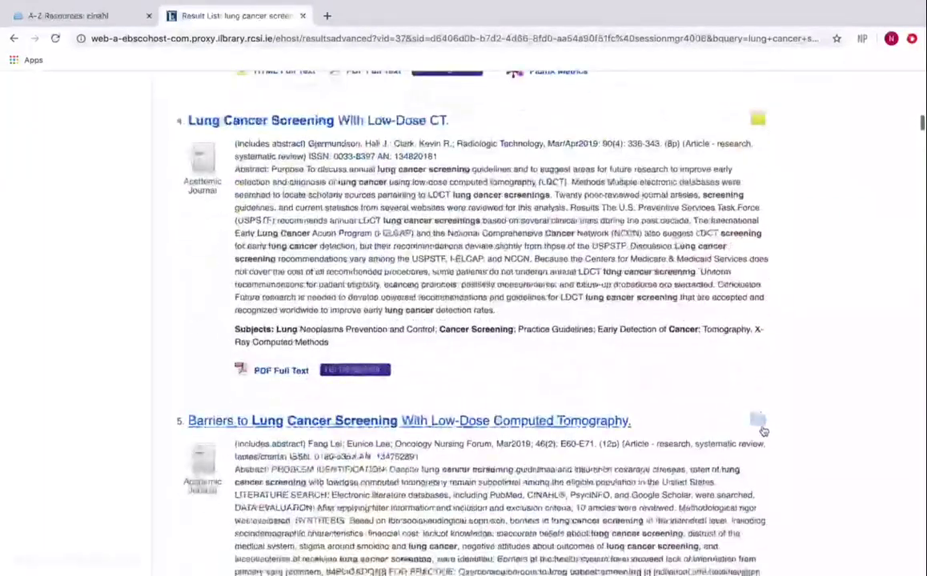
{"action": "left_click", "coordinate": [758, 421]}
{"action": "scroll", "coordinate": [722, 394], "scroll_direction": "up", "scroll_amount": 8}
{"action": "scroll", "coordinate": [723, 392], "scroll_direction": "up", "scroll_amount": 6}
{"action": "scroll", "coordinate": [671, 196], "scroll_direction": "up", "scroll_amount": 10}
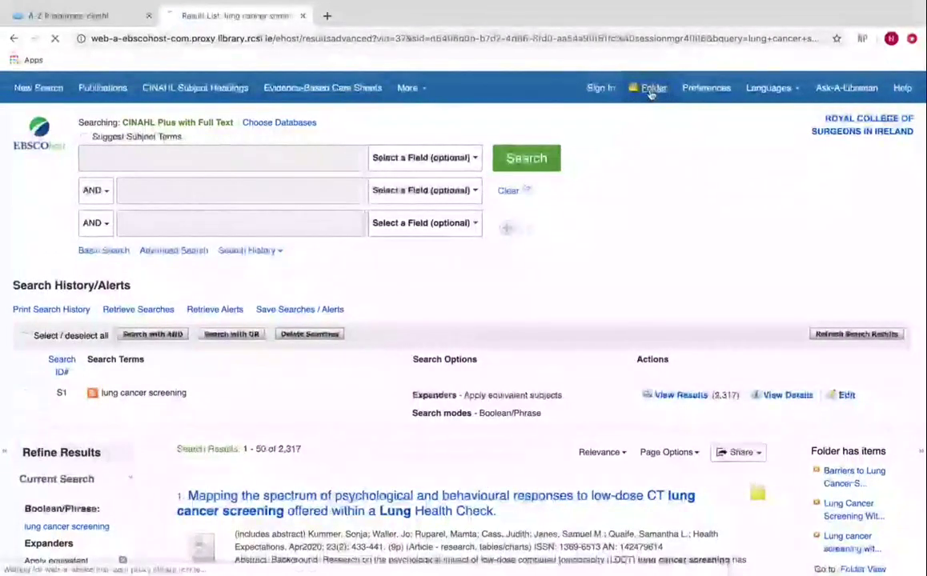
Step: Open the Folder page and select all five saved articles
{"action": "left_click", "coordinate": [650, 90]}
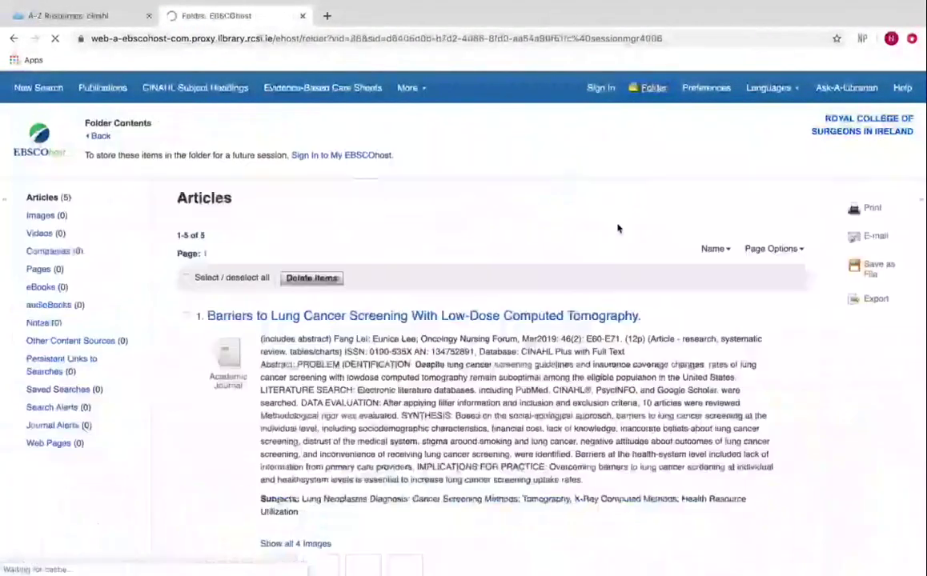
{"action": "scroll", "coordinate": [618, 228], "scroll_direction": "down", "scroll_amount": 2}
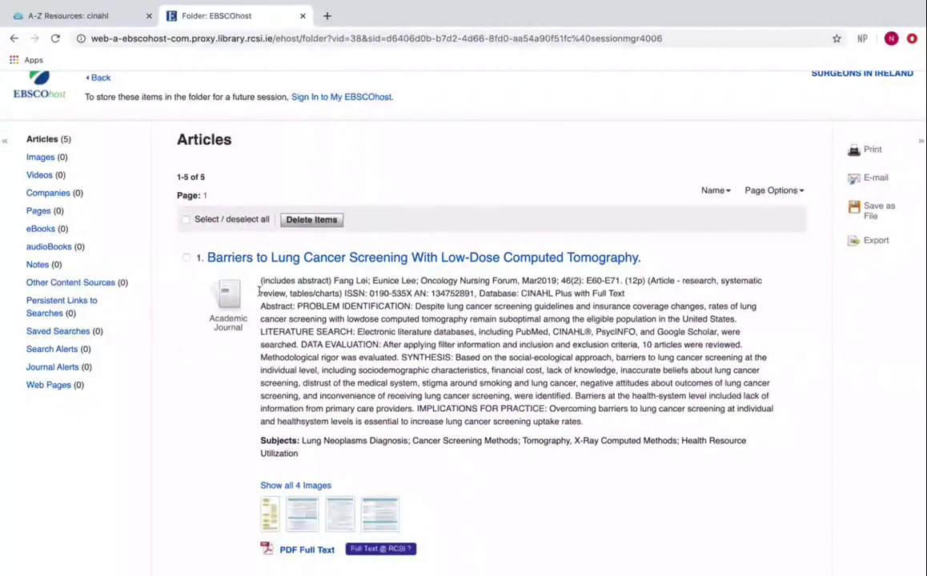
{"action": "left_click", "coordinate": [185, 220]}
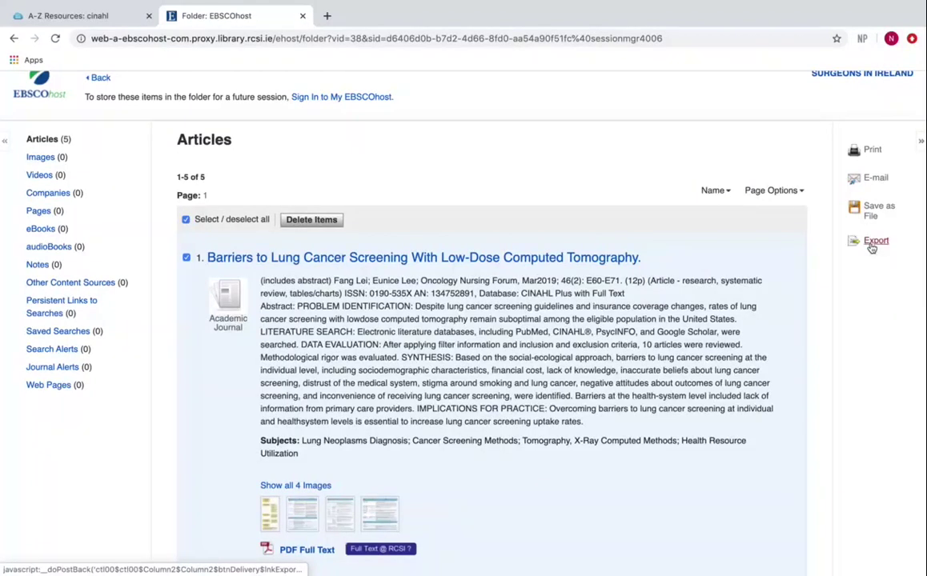
Step: Export the five marked articles in RIS format, saving delivery (5).ris
{"action": "left_click", "coordinate": [871, 248]}
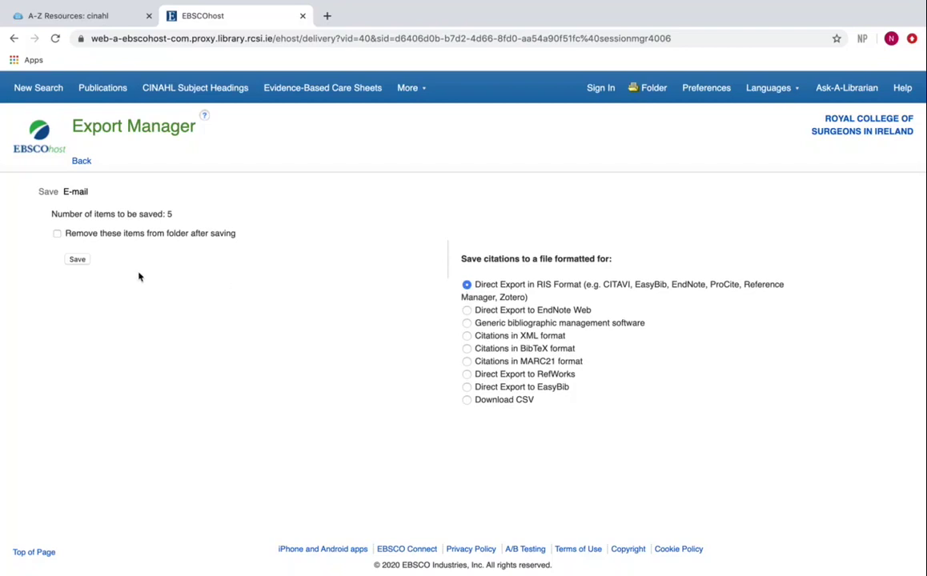
{"action": "left_click", "coordinate": [79, 262]}
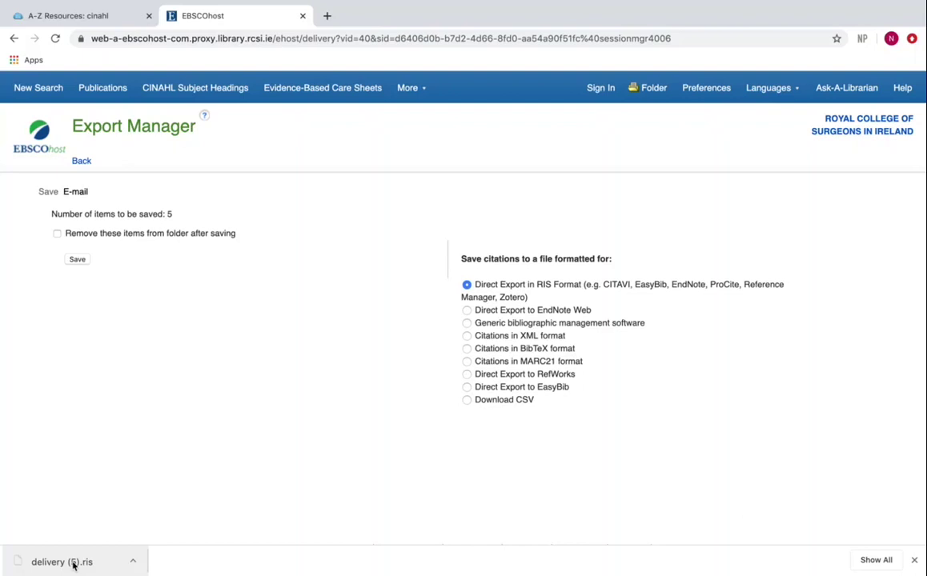
Step: Import delivery (5).ris into EndNote and preview the Gjermundson, Meier-Schroers and Fang, Lei references
{"action": "left_click", "coordinate": [73, 564]}
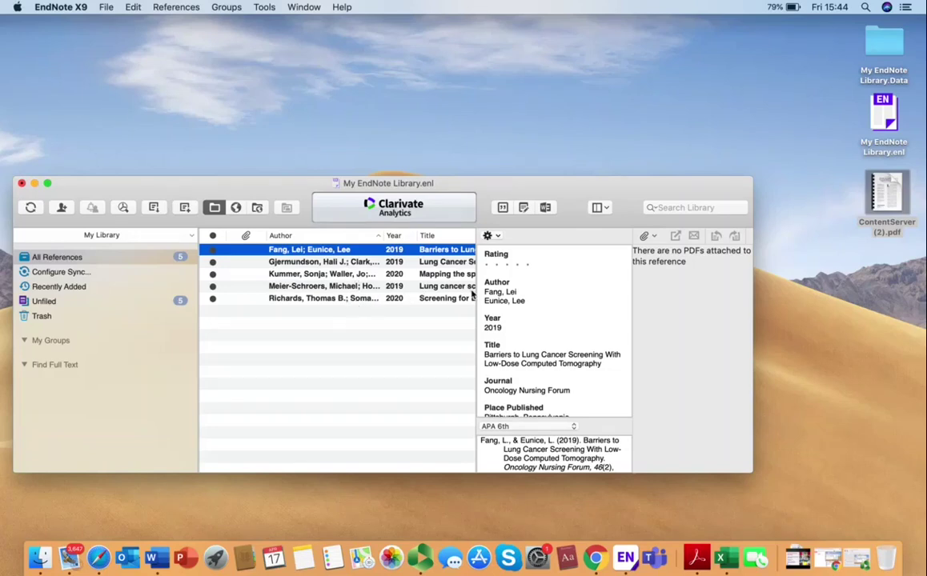
{"action": "left_click", "coordinate": [384, 262]}
{"action": "left_click", "coordinate": [387, 286]}
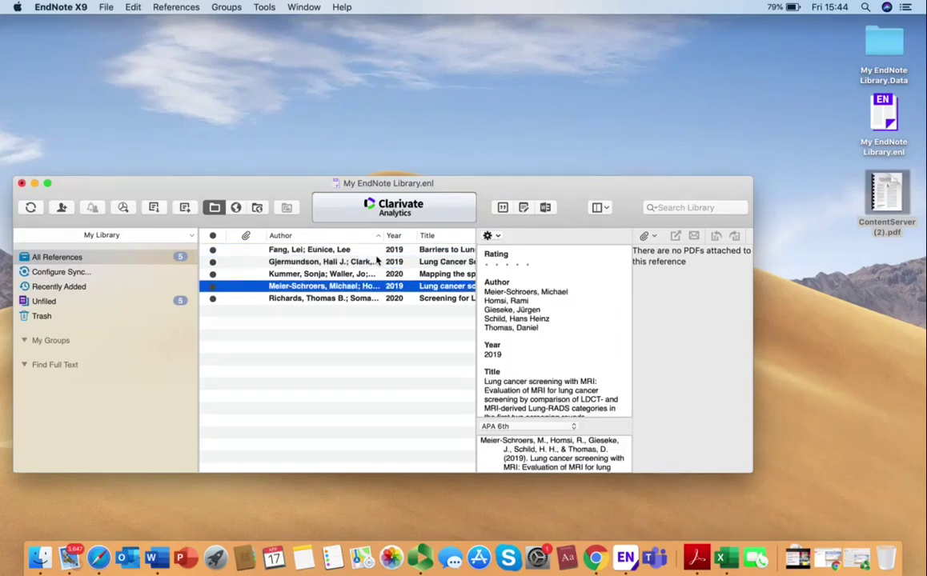
{"action": "left_click", "coordinate": [375, 251]}
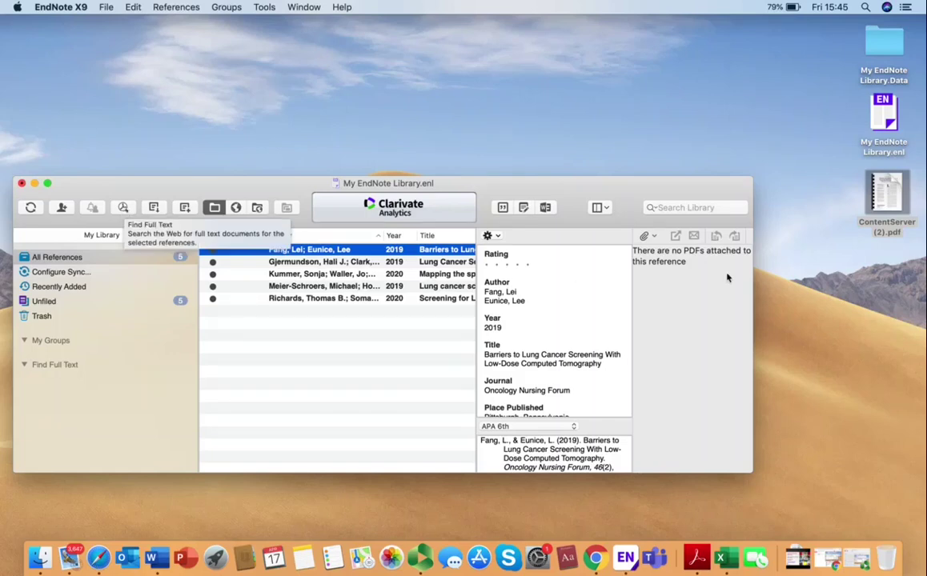
Step: Drag ContentServer (2).pdf from the desktop onto the Fang, Lei Barriers to Lung Cancer Screening reference
{"action": "left_click", "coordinate": [648, 236]}
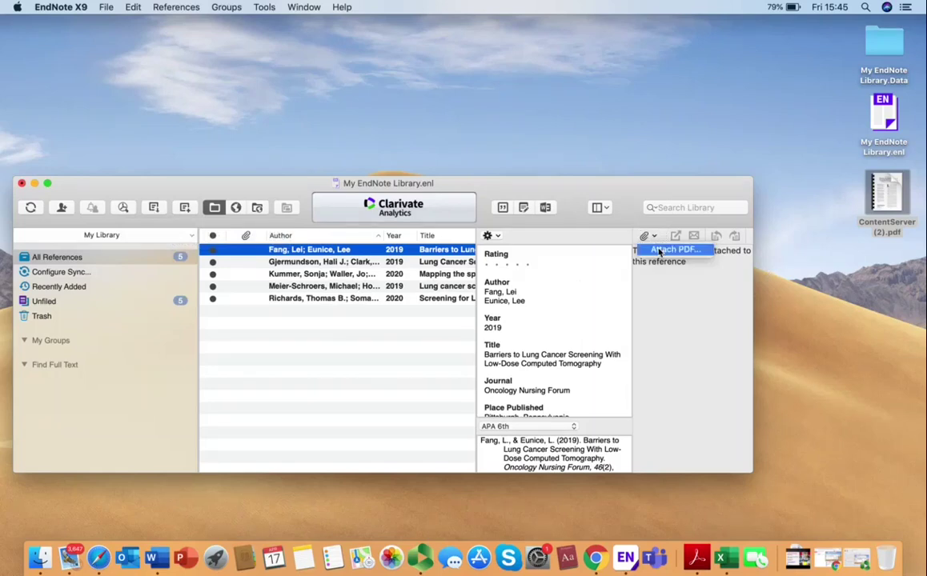
{"action": "left_click", "coordinate": [885, 191]}
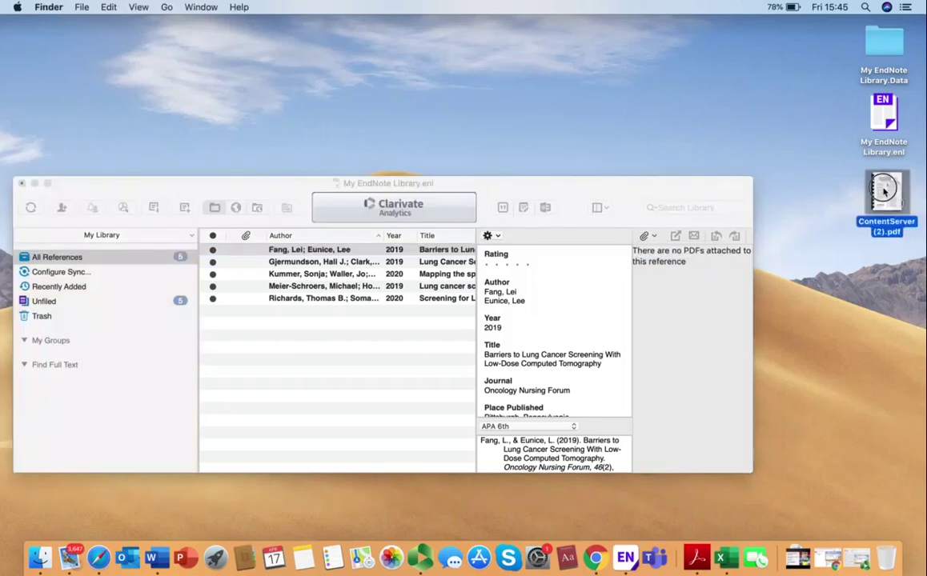
{"action": "left_click_drag", "start_coordinate": [884, 191], "coordinate": [433, 247]}
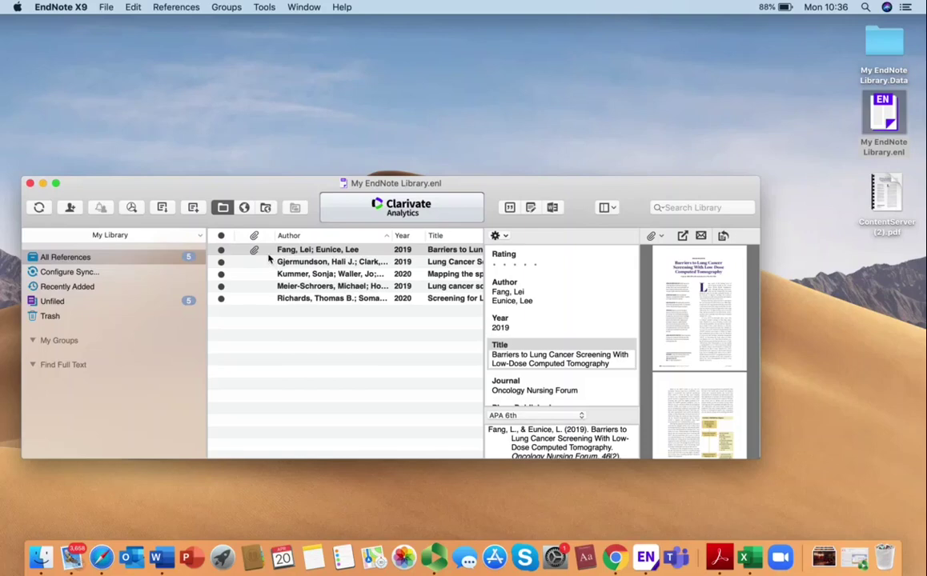
{"action": "left_click", "coordinate": [256, 249]}
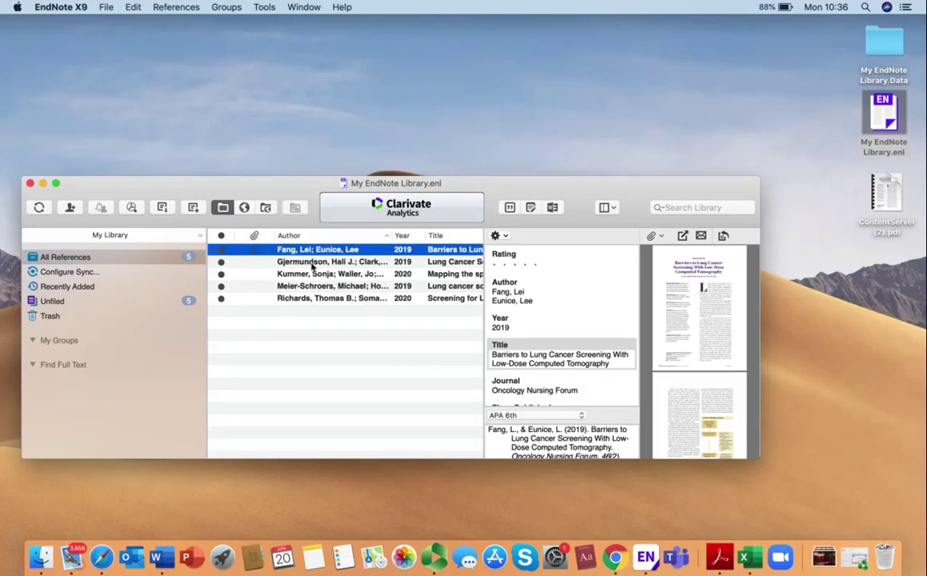
Step: Select all references, create a custom group from them, and name it 'Cancer Screening'
{"action": "key", "text": "super+a"}
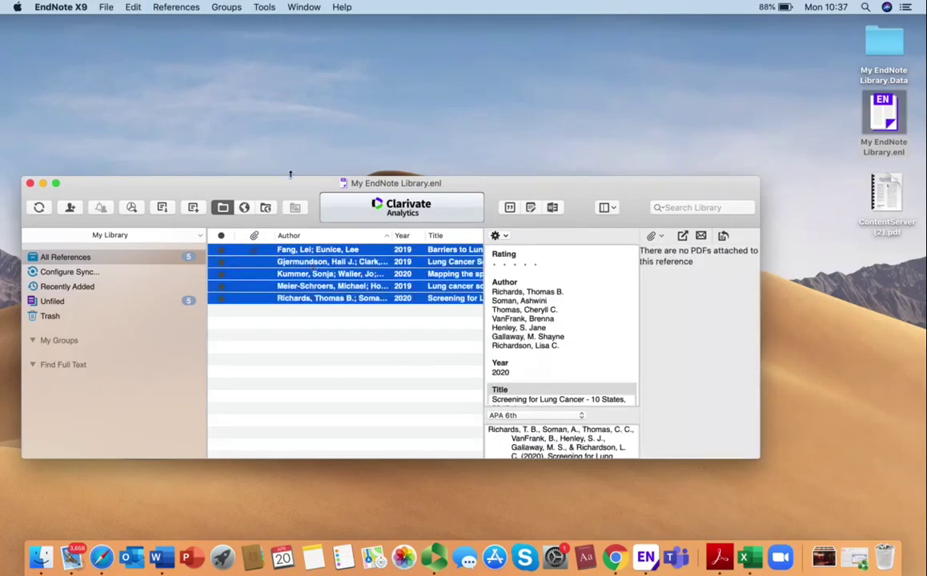
{"action": "left_click", "coordinate": [228, 7]}
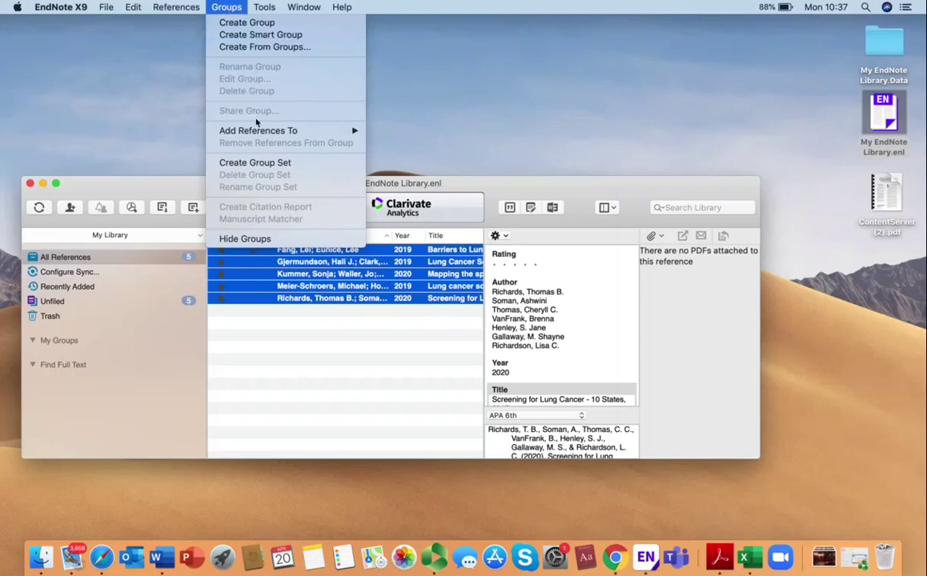
{"action": "mouse_move", "coordinate": [236, 129]}
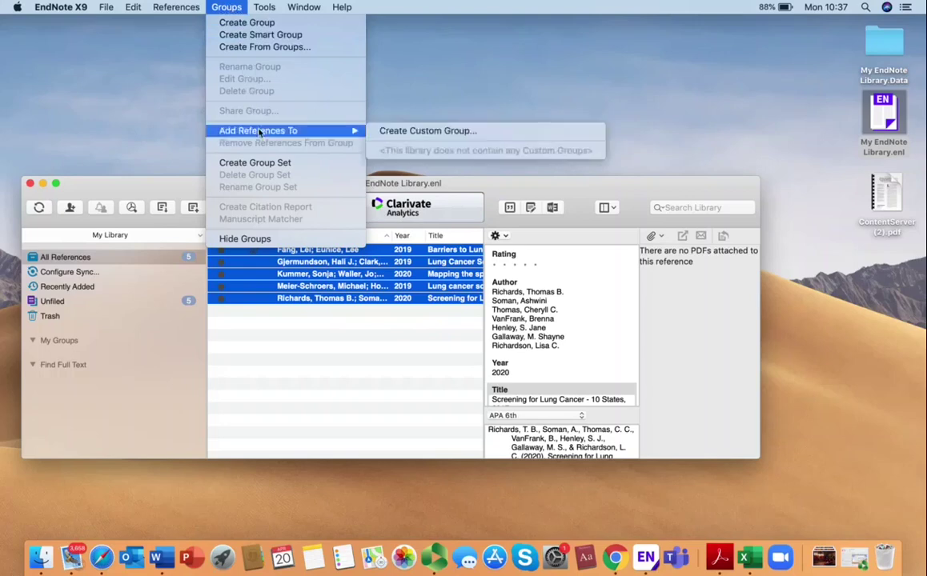
{"action": "left_click", "coordinate": [390, 137]}
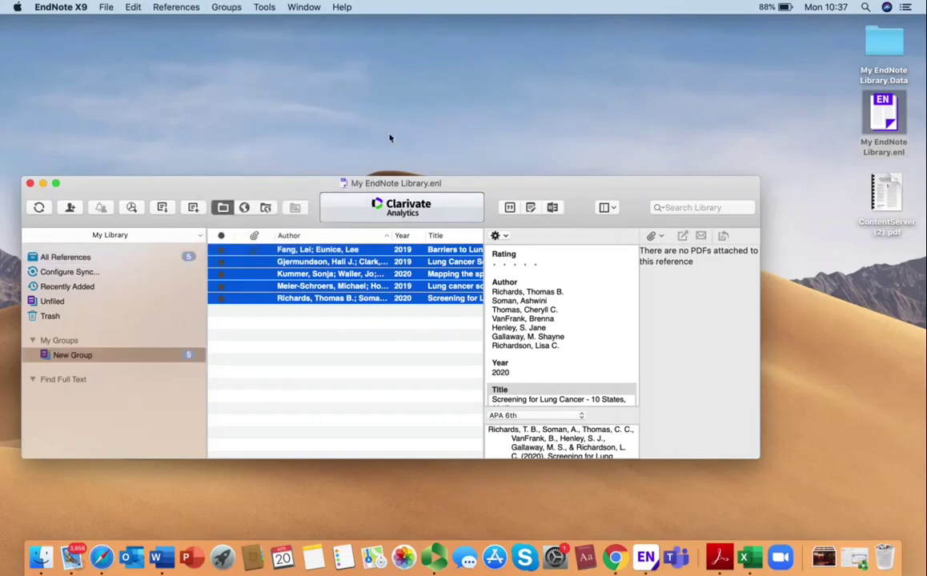
{"action": "left_click", "coordinate": [73, 359]}
{"action": "type", "text": "Cancer Screening"}
{"action": "key", "text": "Return"}
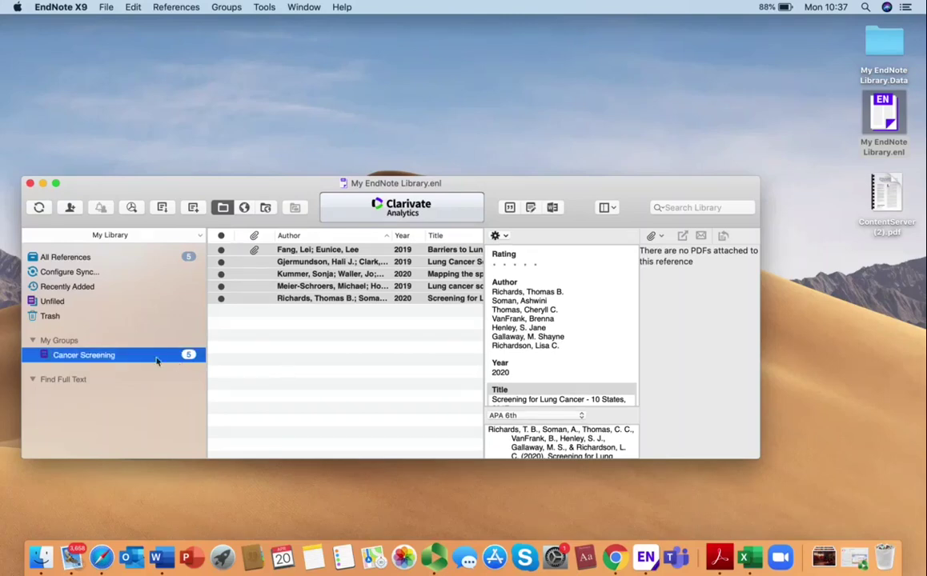
{"action": "left_click", "coordinate": [140, 354]}
{"action": "left_click", "coordinate": [156, 358]}
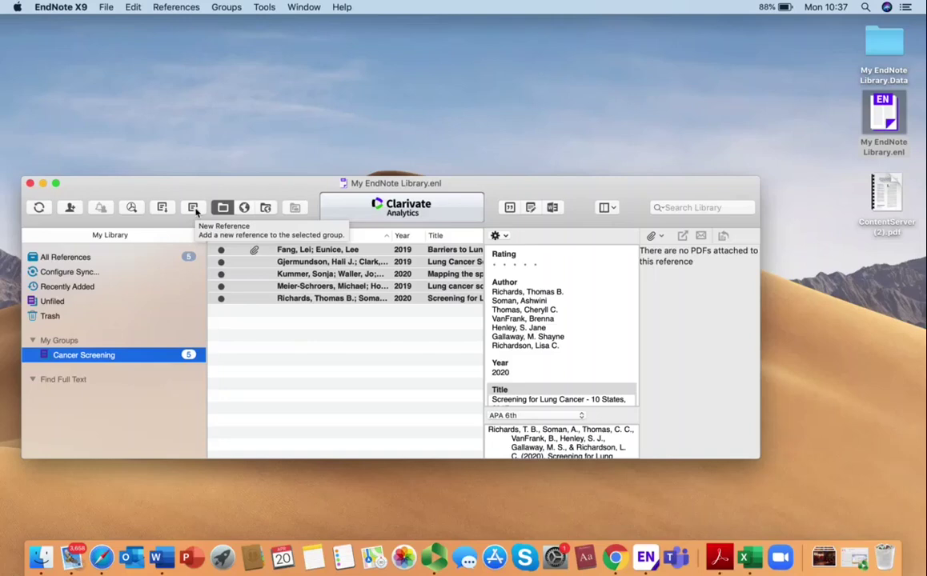
{"action": "left_click", "coordinate": [194, 208]}
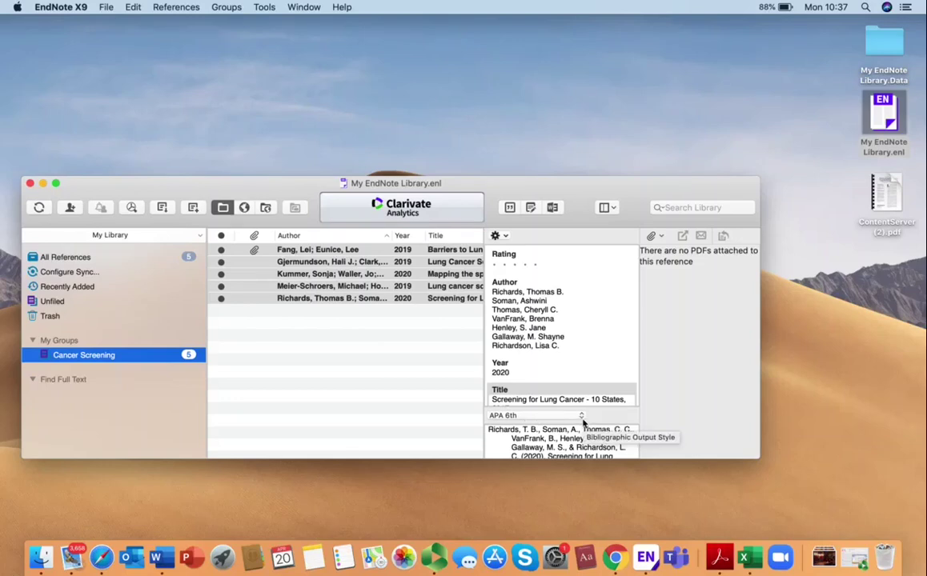
Step: From the APA 6th style dropdown, choose Select Another Style... to list all 501 output styles
{"action": "left_click", "coordinate": [582, 417]}
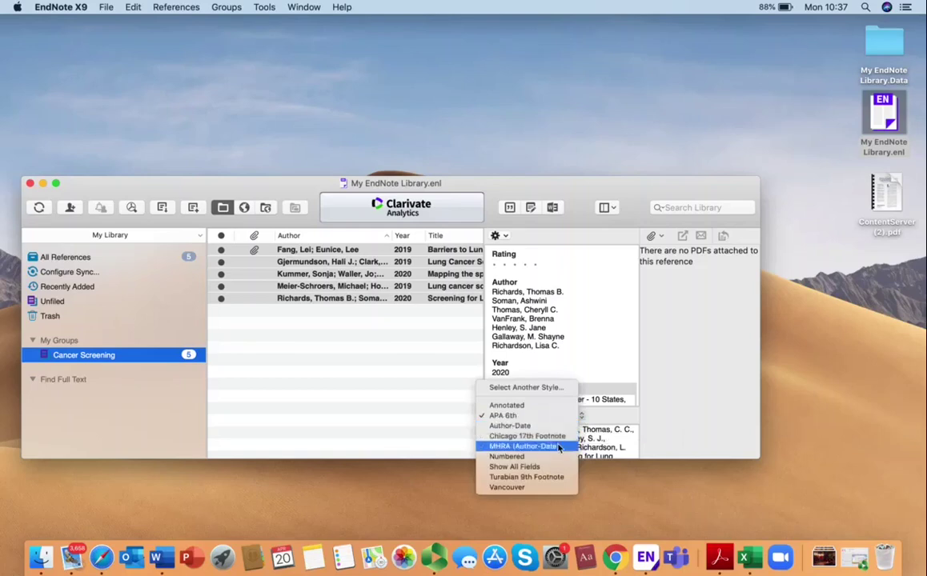
{"action": "left_click", "coordinate": [532, 387]}
{"action": "scroll", "coordinate": [505, 344], "scroll_direction": "down", "scroll_amount": 5}
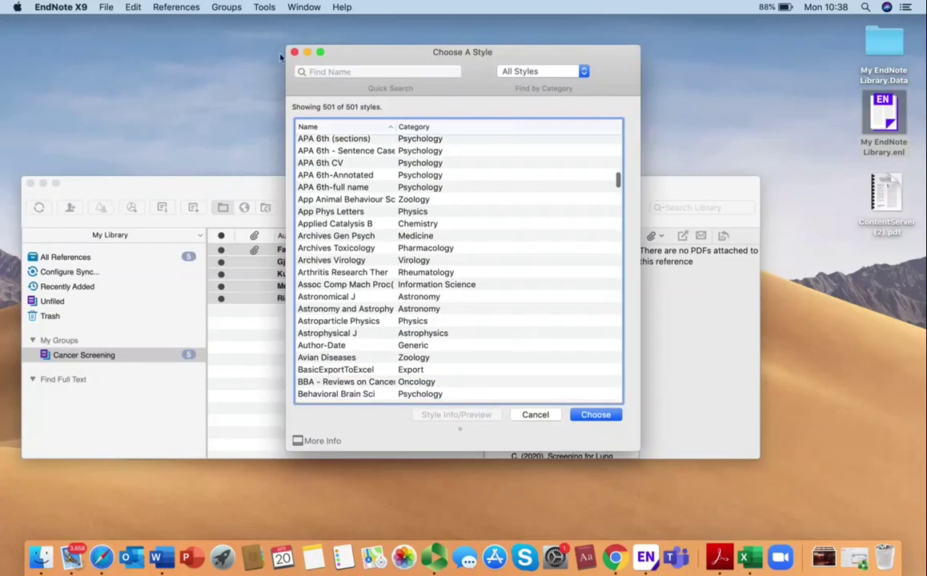